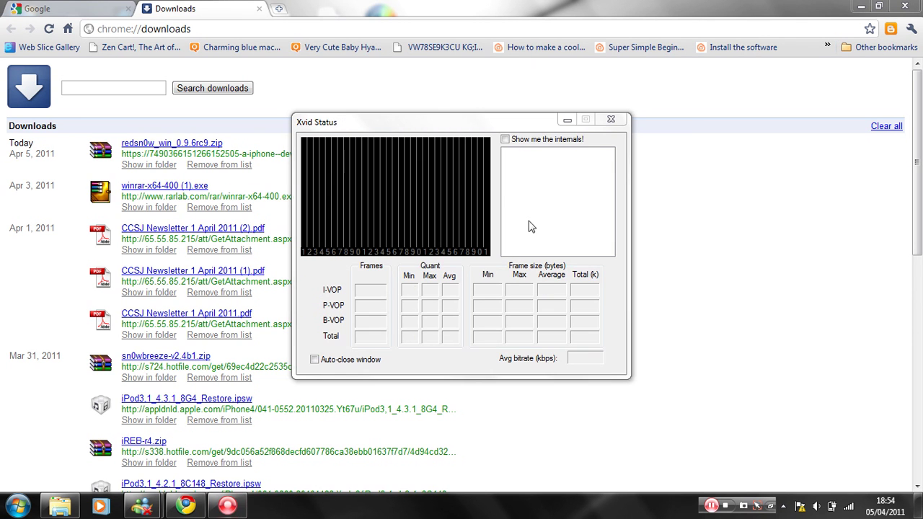
# Minimize the Xvid Status window and highlight the download address of redsn0w_win_0.9.6rc9.zip in the downloads list.
pyautogui.click(565, 122)
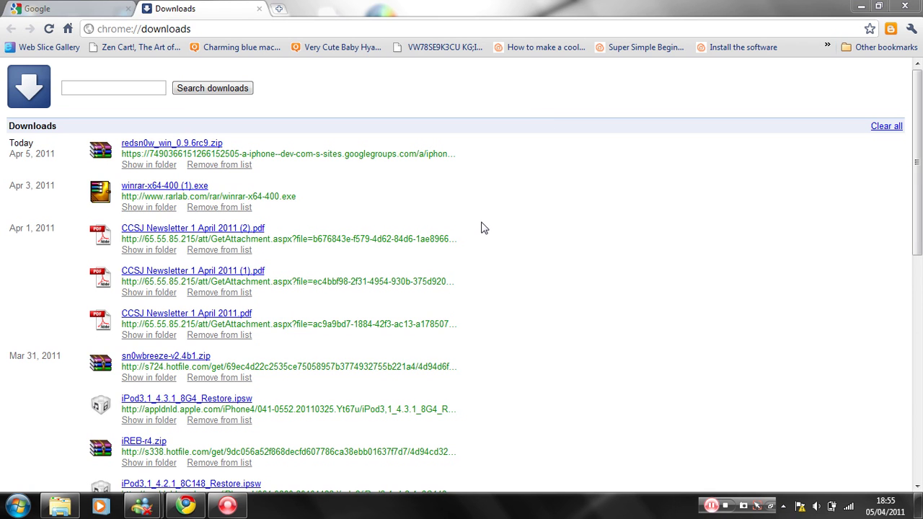
pyautogui.click(373, 28)
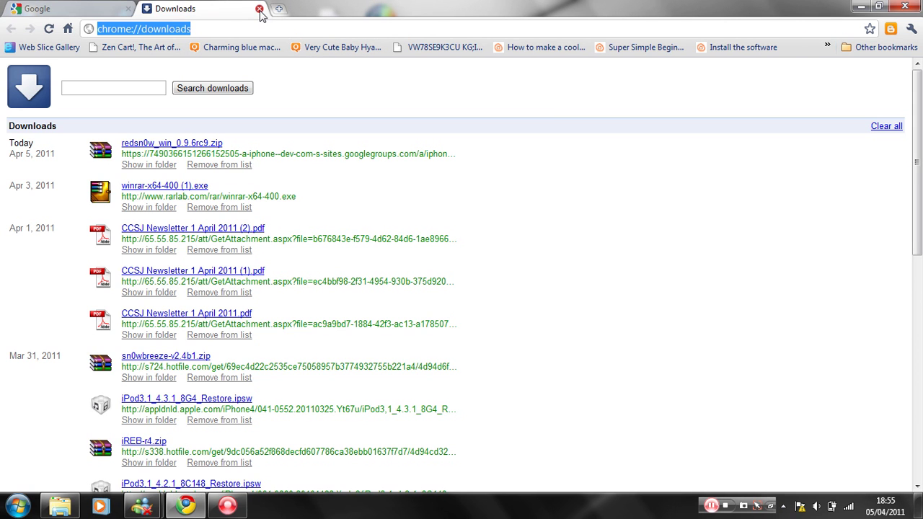
pyautogui.tripleClick(269, 155)
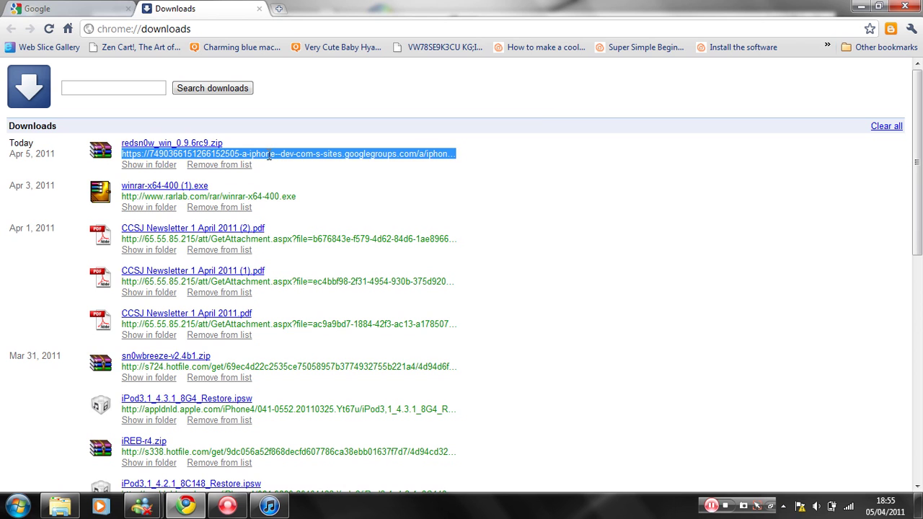
pyautogui.tripleClick(268, 155)
pyautogui.tripleClick(268, 155)
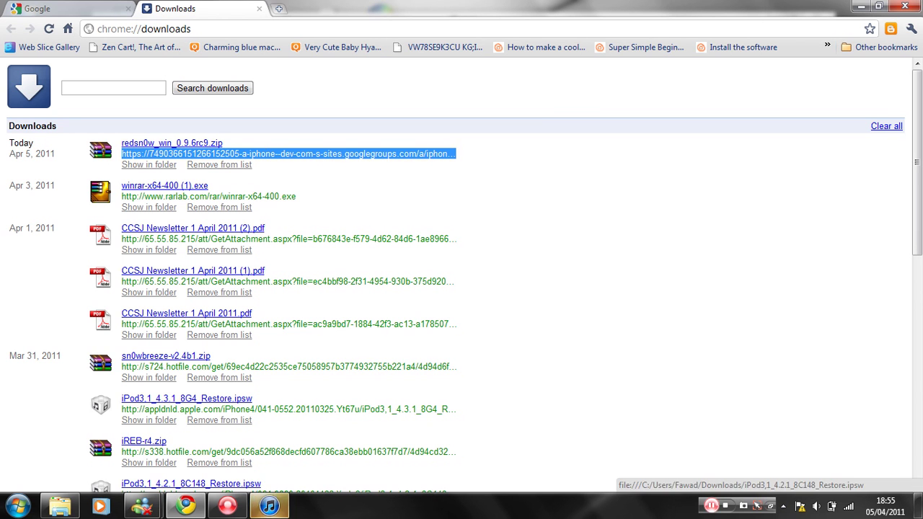
# Dismiss the iPod AutoPlay window and the iTunes connection error, and return to the Chrome downloads list.
pyautogui.click(191, 483)
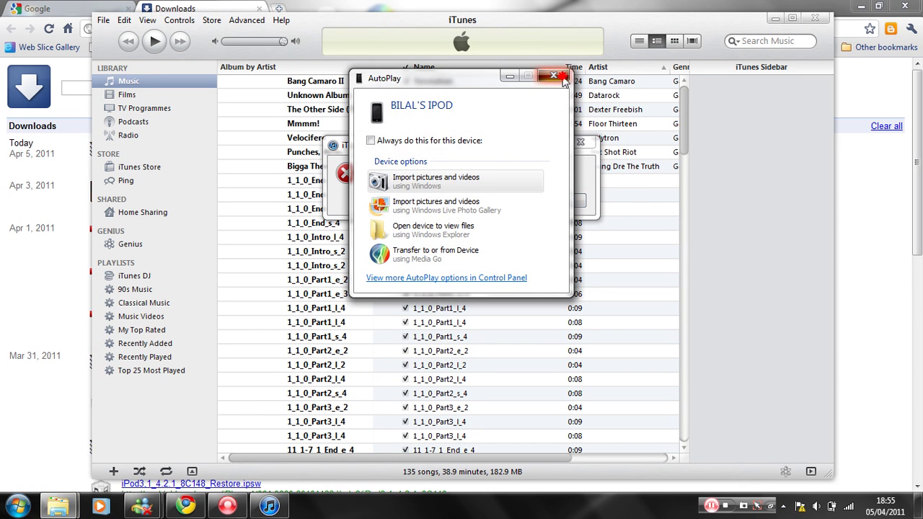
pyautogui.click(563, 76)
pyautogui.click(563, 201)
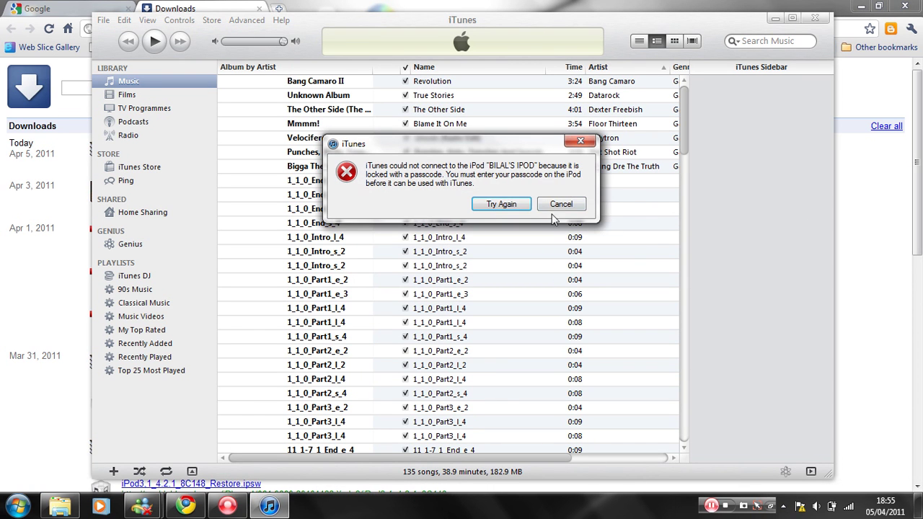
pyautogui.click(581, 140)
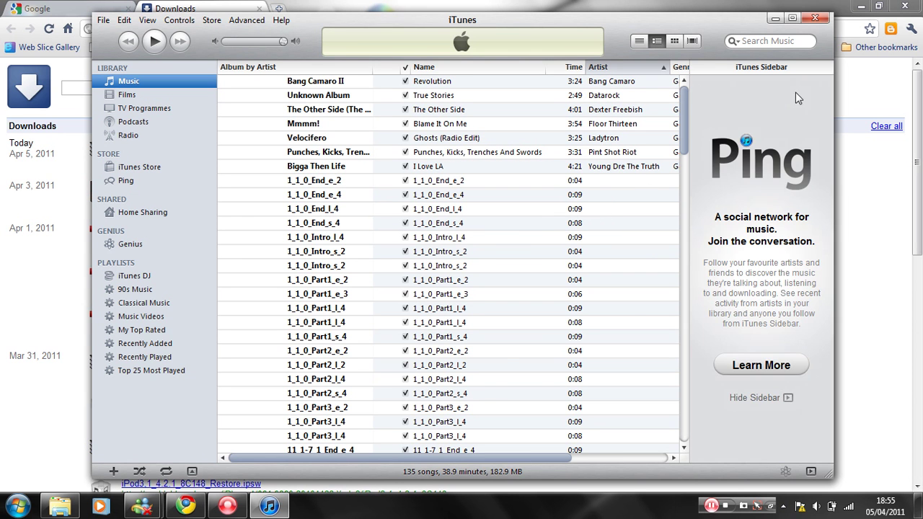
pyautogui.click(870, 161)
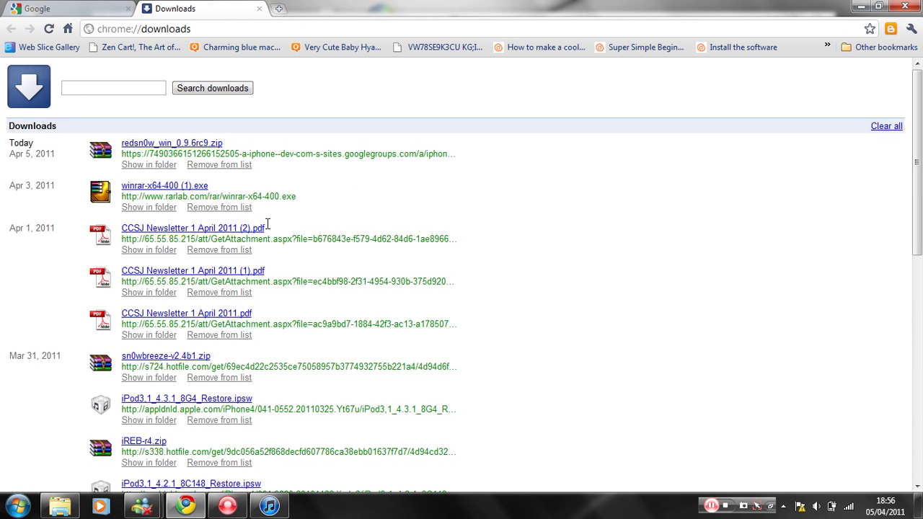
# Search the web for "ipod firmware" and open the felixbruns.de firmware download page.
pyautogui.click(332, 31)
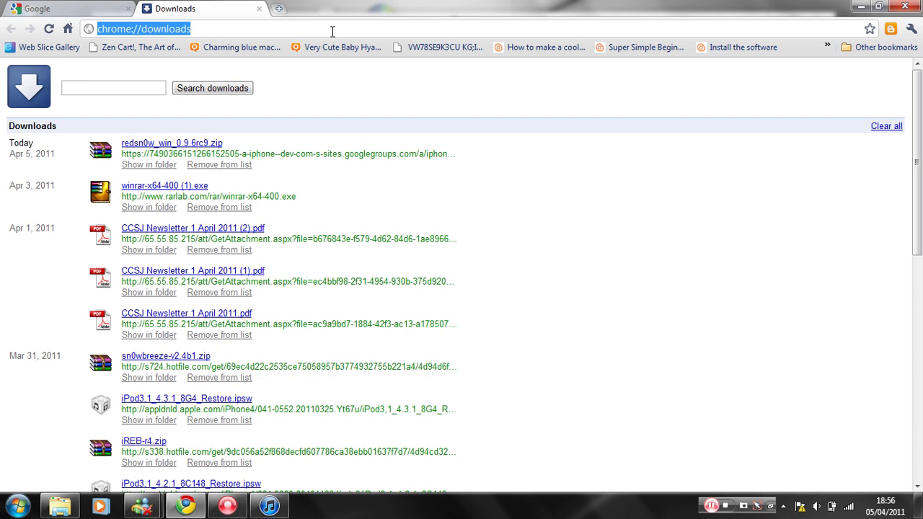
pyautogui.write('ipod f')
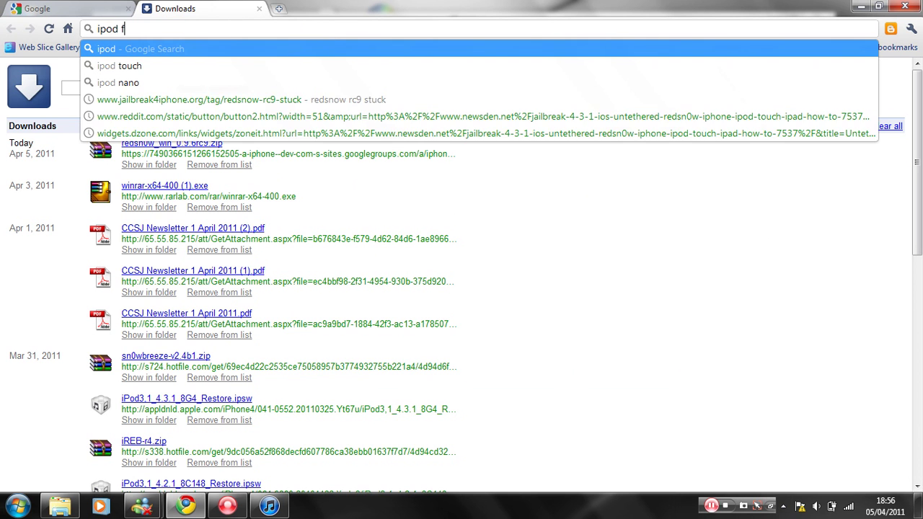
pyautogui.write('irmware')
pyautogui.press('Return')
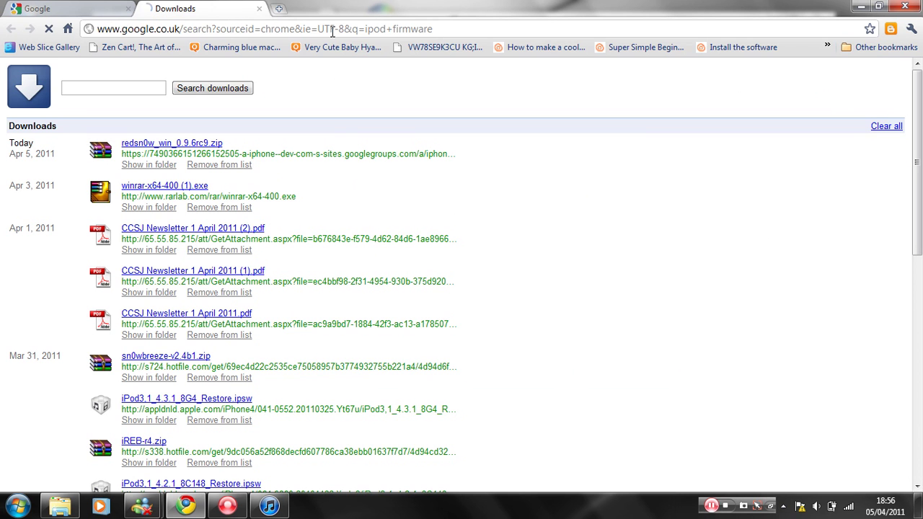
pyautogui.click(323, 144)
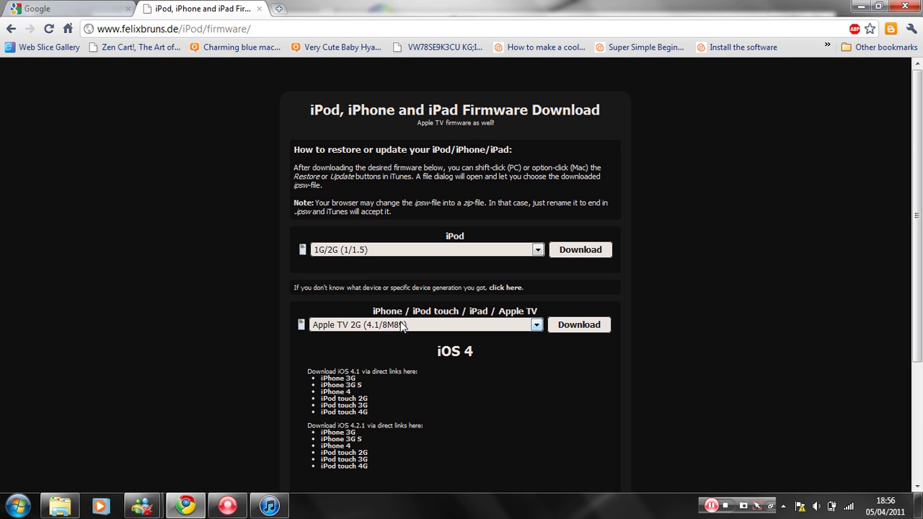
# Look through the iPhone / iPod touch / iPad / Apple TV firmware list down to the iPod touch 4G versions without choosing one.
pyautogui.click(393, 325)
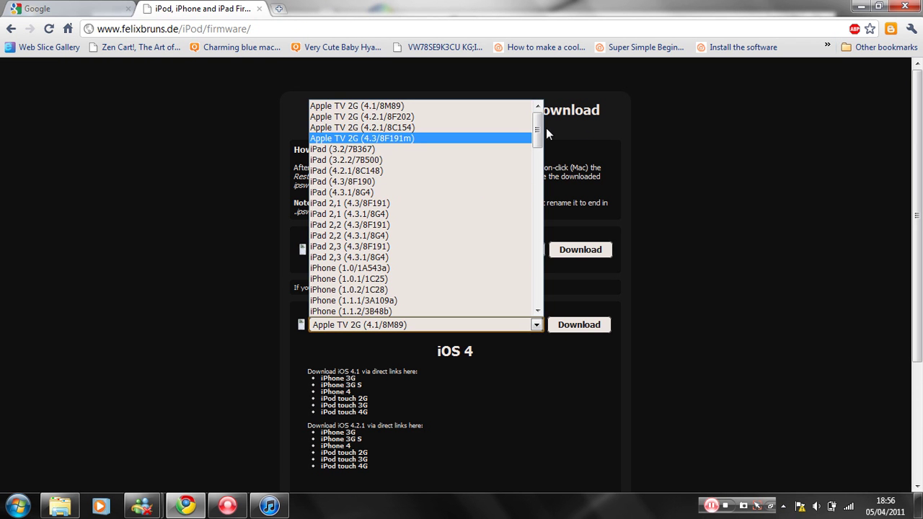
pyautogui.moveTo(541, 132); pyautogui.dragTo(532, 291)
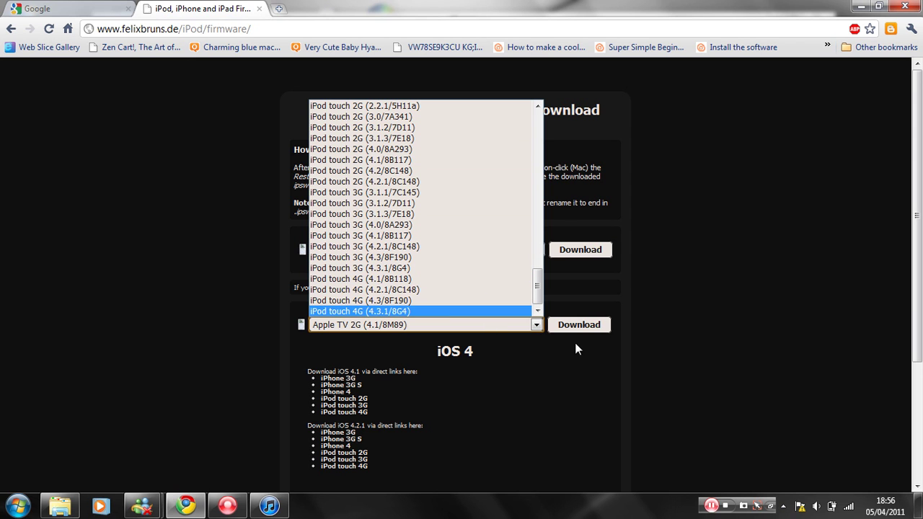
pyautogui.click(627, 292)
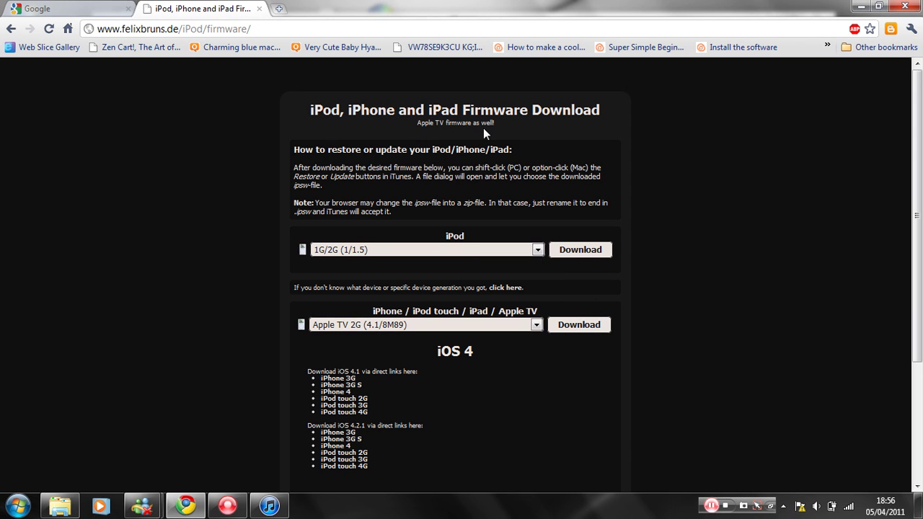
# Replace the firmware page with google.co.uk.
pyautogui.click(457, 33)
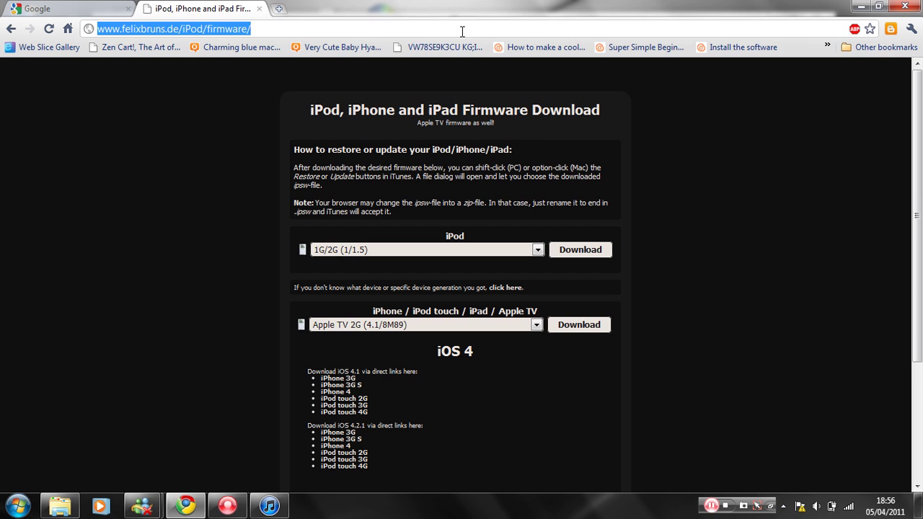
pyautogui.write('google.co.uk')
pyautogui.press('Return')
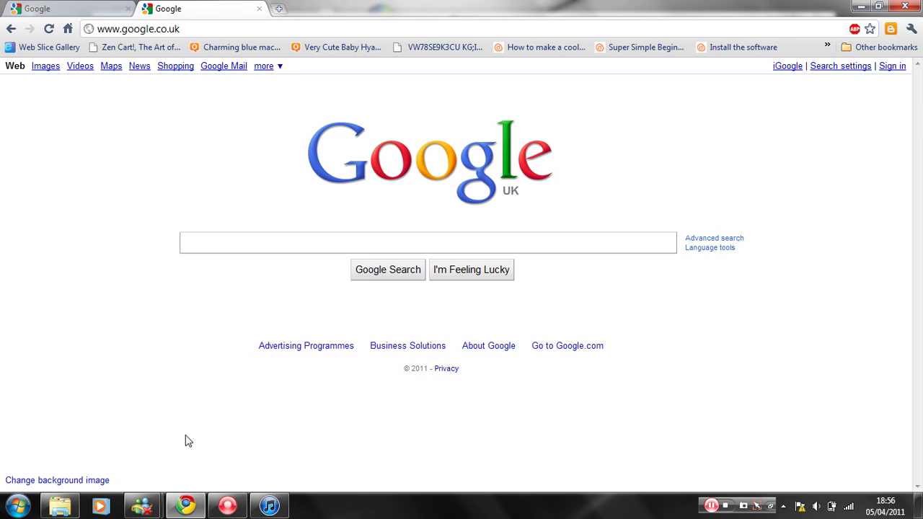
# Open redsn0w_win_0.9.6rc9.zip from the browser's downloads list and extract it to a new Desktop folder named redsnow.
pyautogui.hotkey('ctrl', 'j')
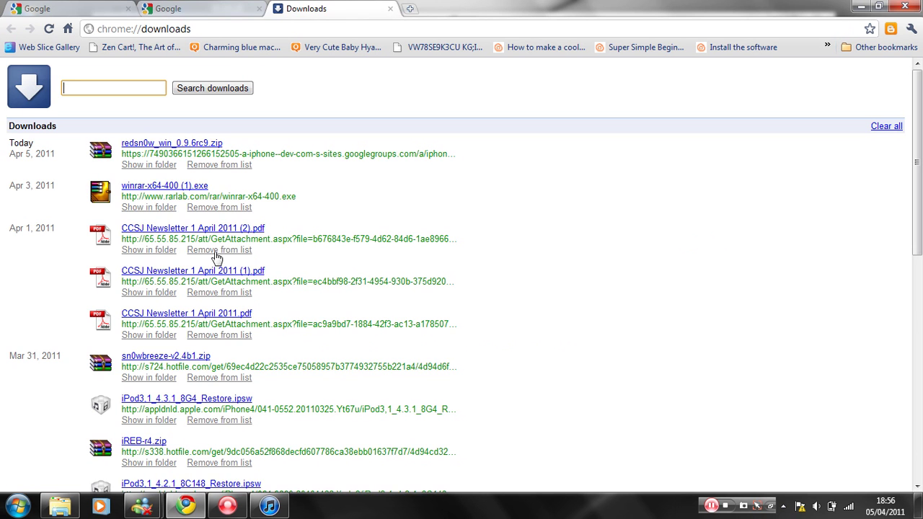
pyautogui.click(191, 143)
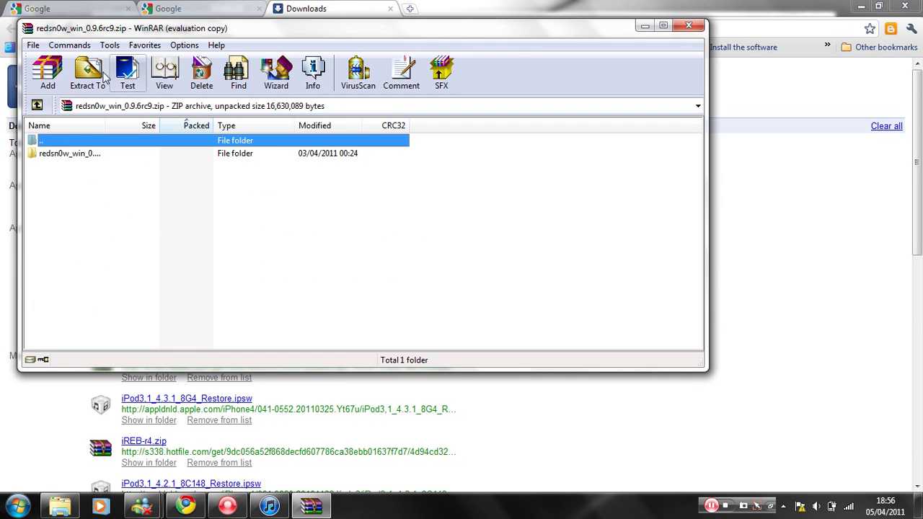
pyautogui.click(99, 78)
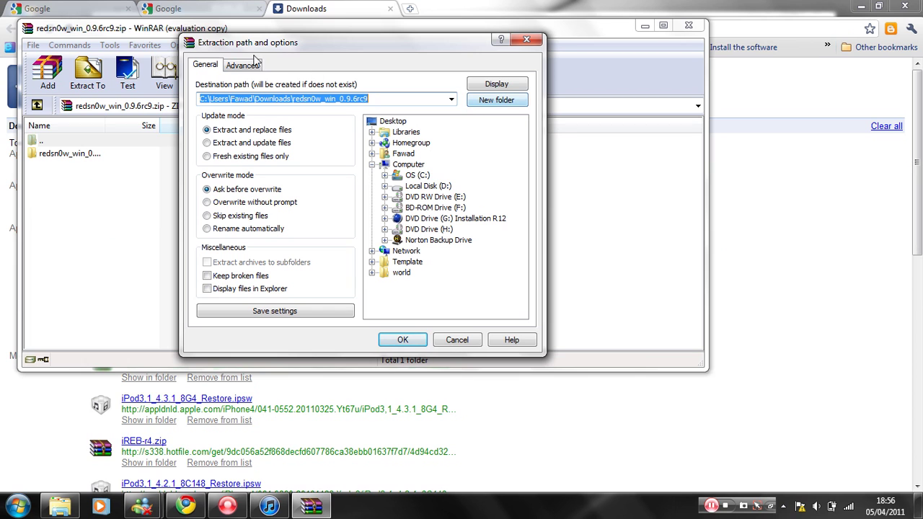
pyautogui.click(401, 123)
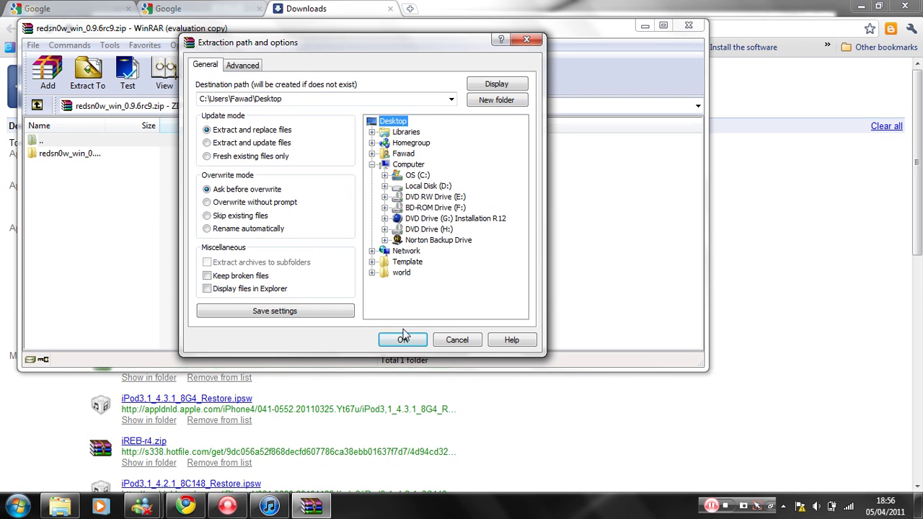
pyautogui.click(328, 97)
pyautogui.click(328, 97)
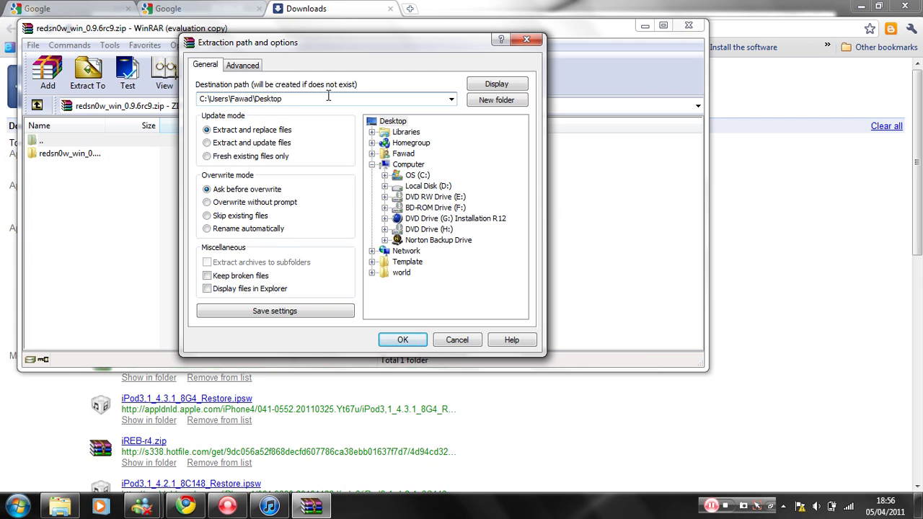
pyautogui.write('\\')
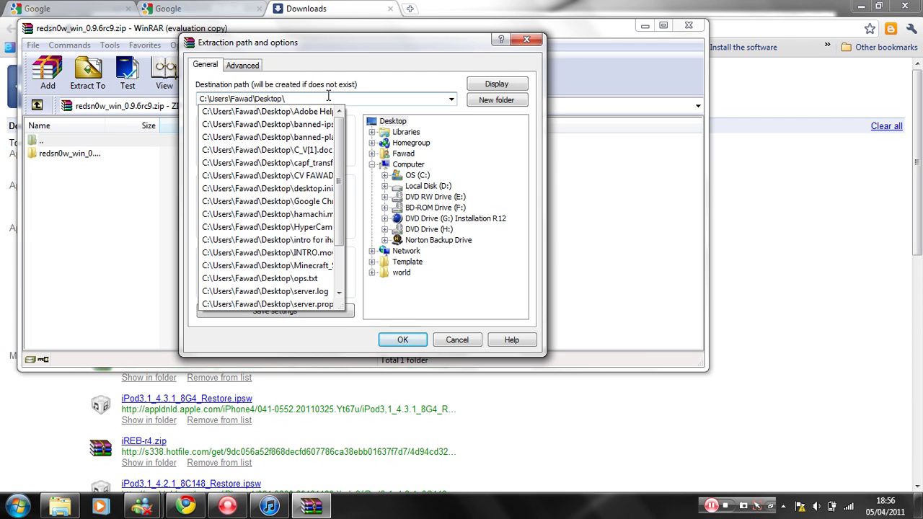
pyautogui.write('redsnow')
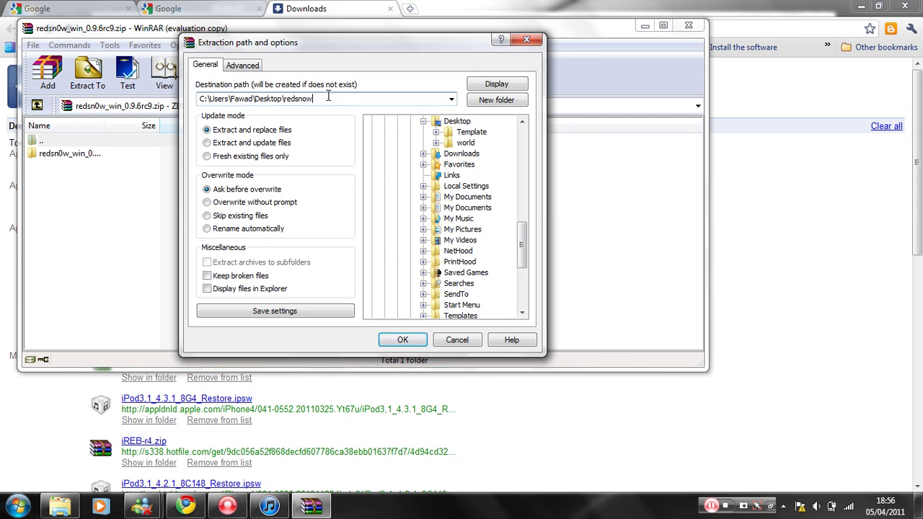
pyautogui.press('Return')
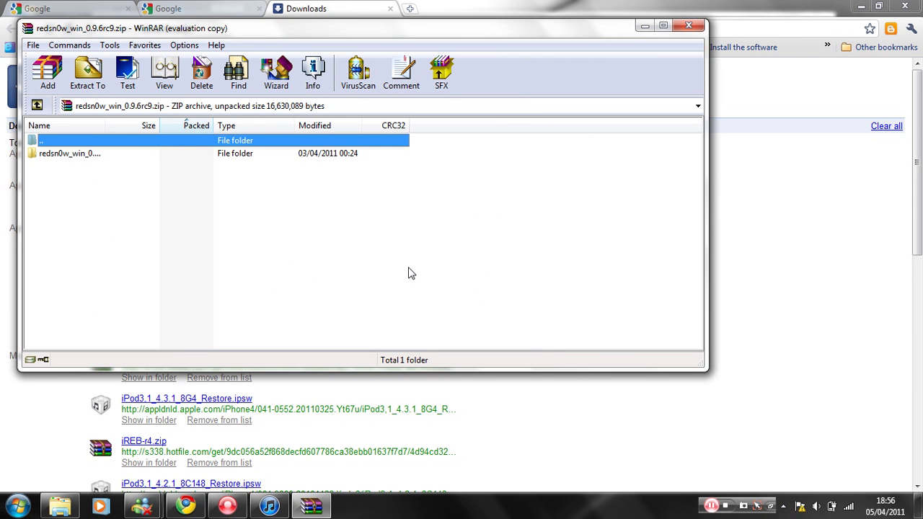
# Clear the WinRAR and Windows Live Messenger windows off the desktop and open redsn0w_win_0.9.6rc9 inside the redsnow folder.
pyautogui.click(642, 26)
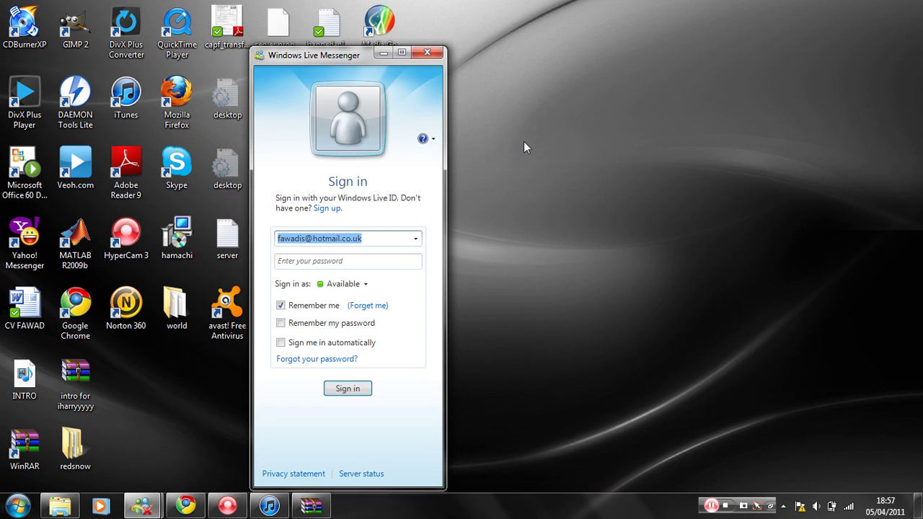
pyautogui.click(425, 55)
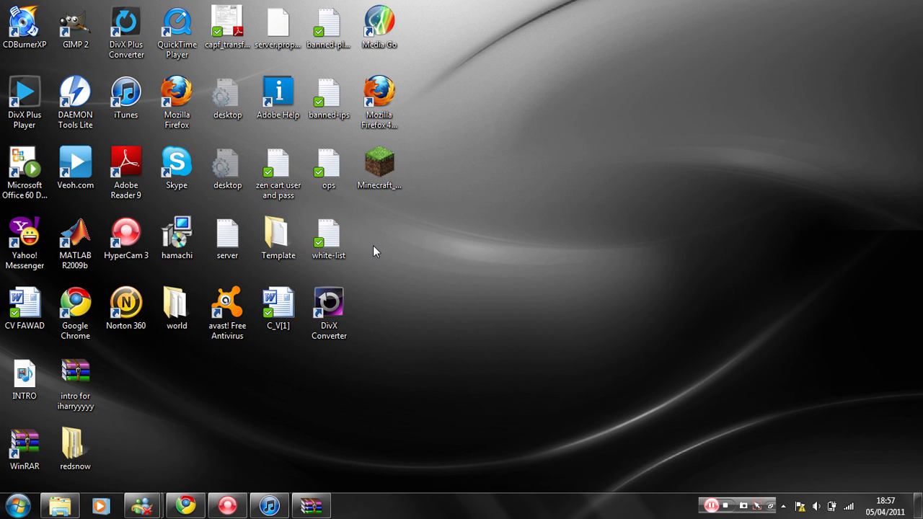
pyautogui.doubleClick(92, 449)
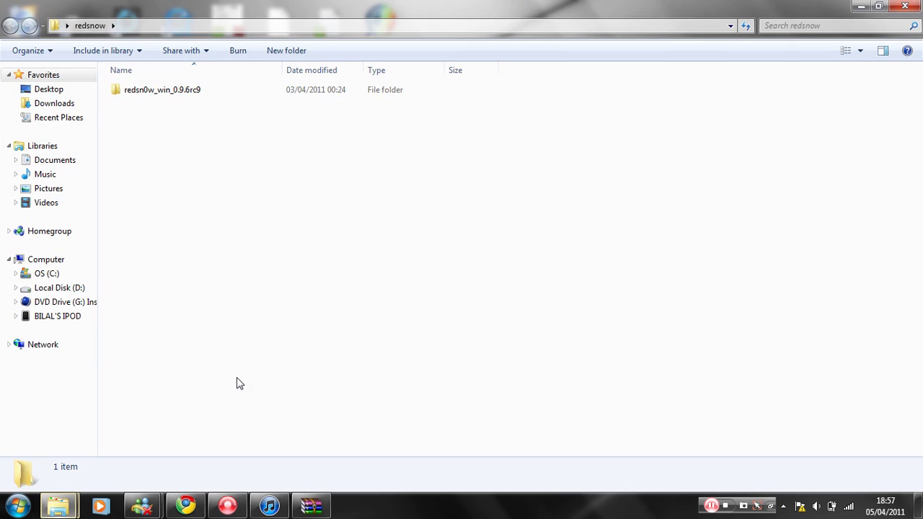
pyautogui.doubleClick(216, 90)
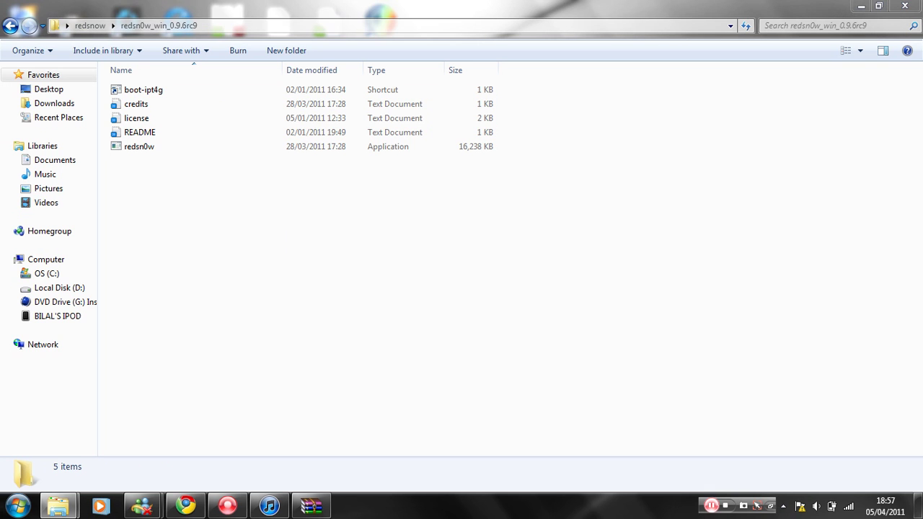
# Bring up Task Manager's list of processes and launch the redsn0w application from the extracted folder.
pyautogui.hotkey('ctrl', 'shift', 'Escape')
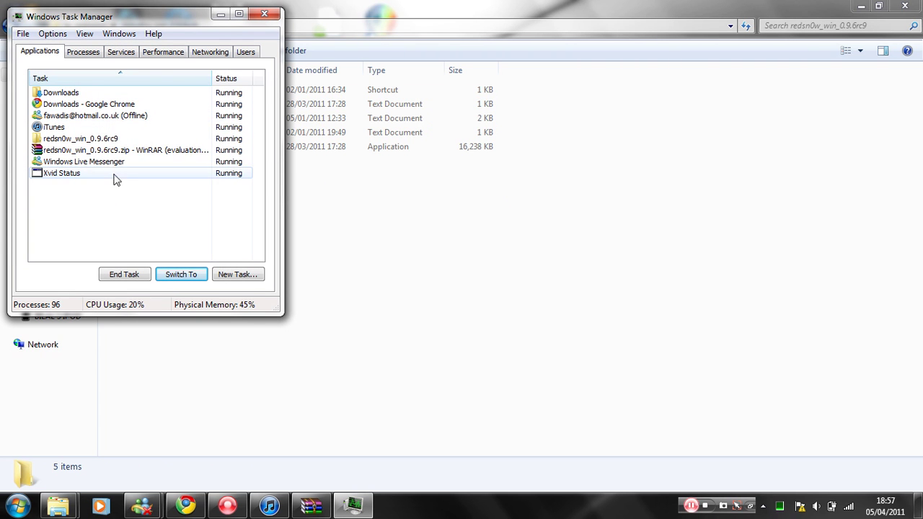
pyautogui.click(84, 53)
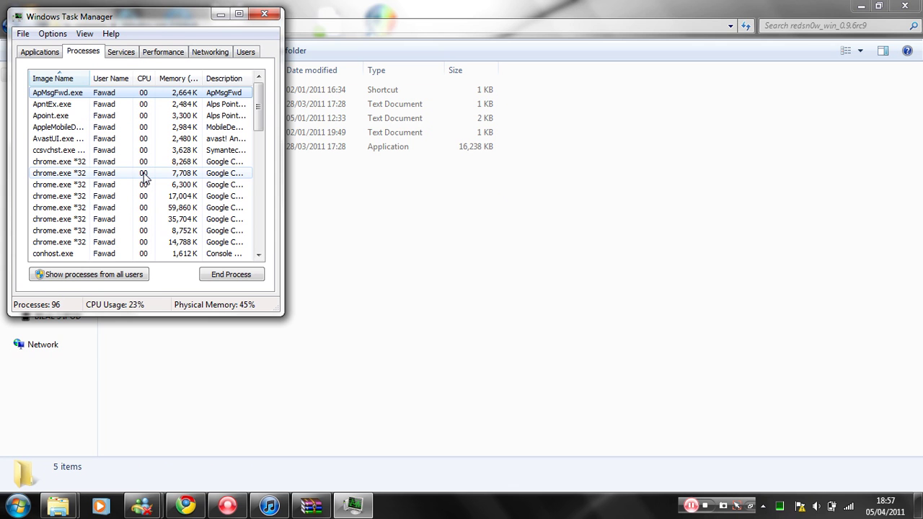
pyautogui.click(488, 192)
pyautogui.doubleClick(420, 152)
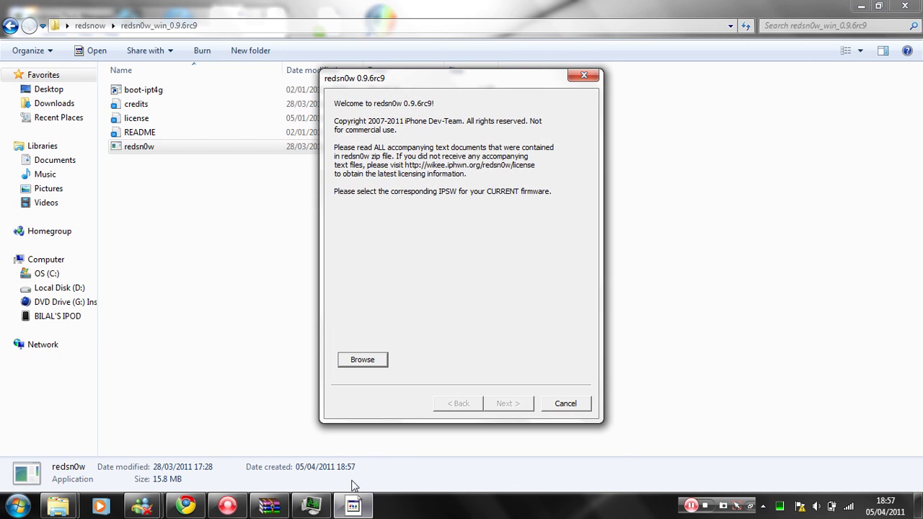
# Restrict the redsn0w.exe process to CPU 0 only through Task Manager's processor affinity settings.
pyautogui.click(312, 507)
pyautogui.press('r')
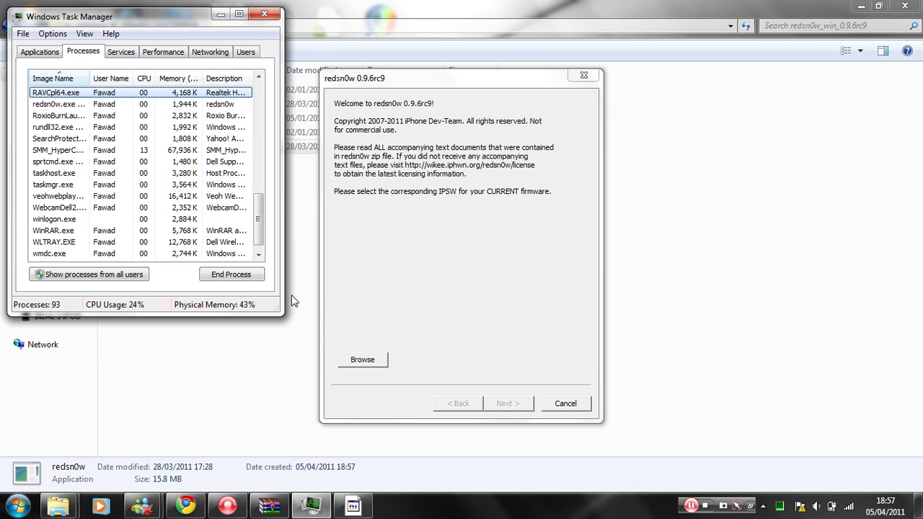
pyautogui.press('e')
pyautogui.rightClick(193, 105)
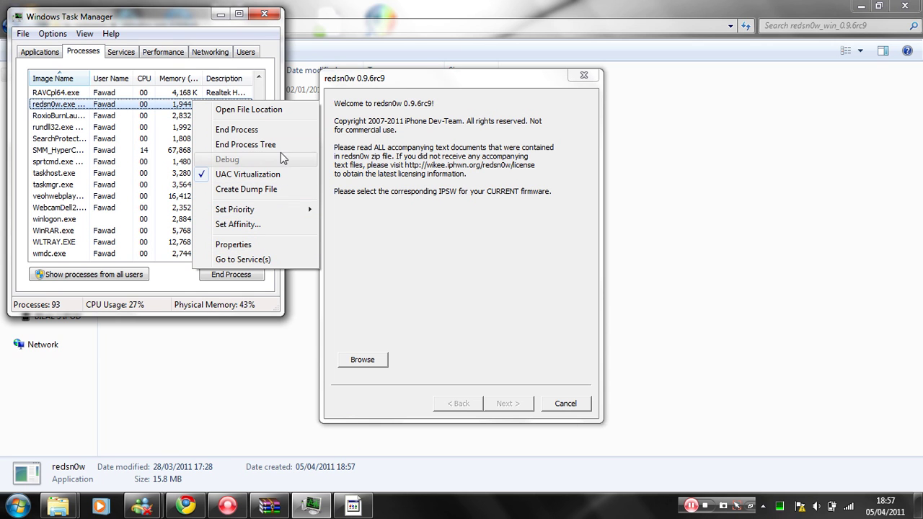
pyautogui.click(267, 224)
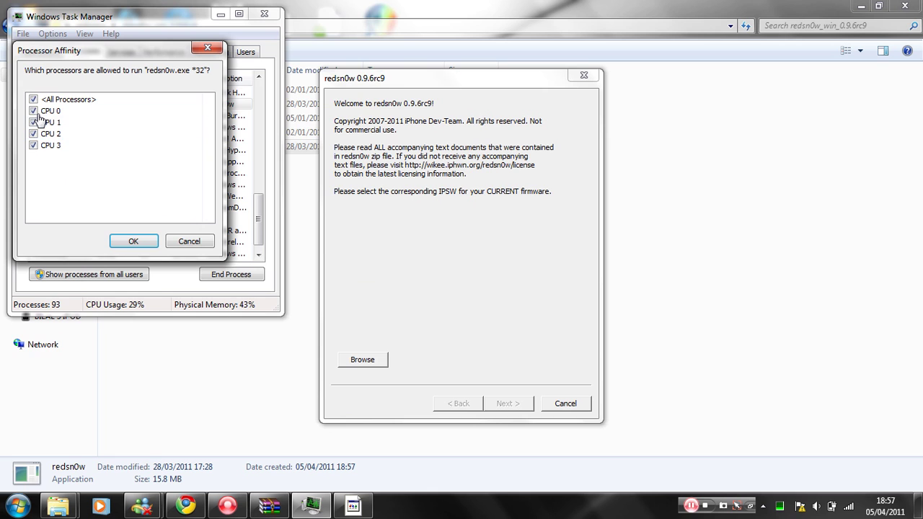
pyautogui.click(33, 99)
pyautogui.click(33, 111)
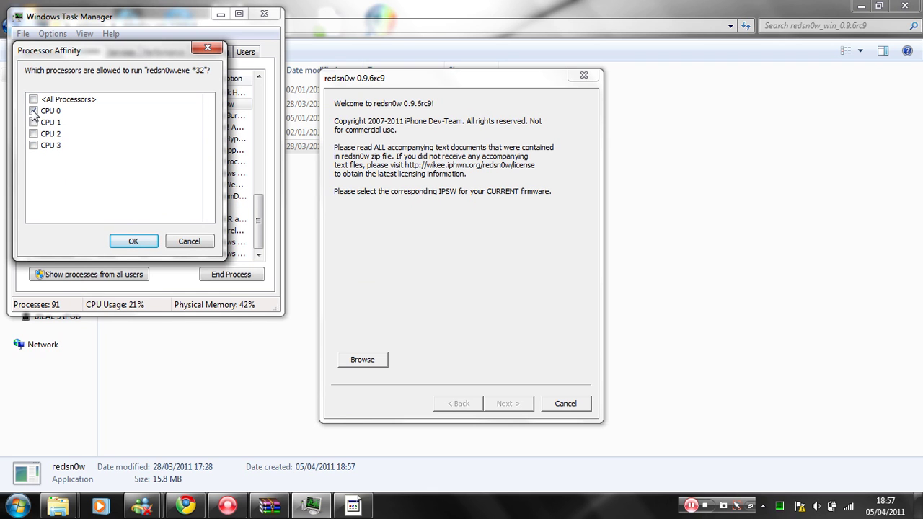
pyautogui.click(135, 241)
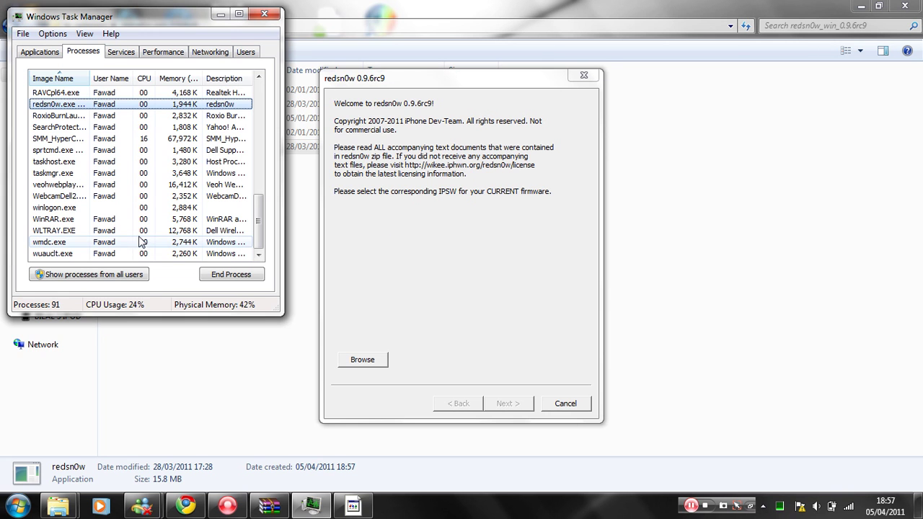
# Return to the redsn0w welcome window and start browsing for the IPSW firmware file.
pyautogui.click(400, 240)
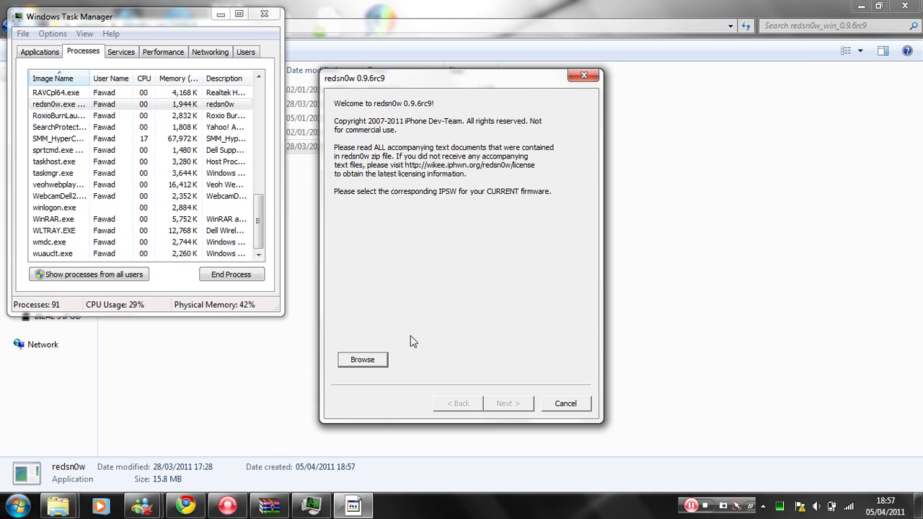
pyautogui.click(362, 359)
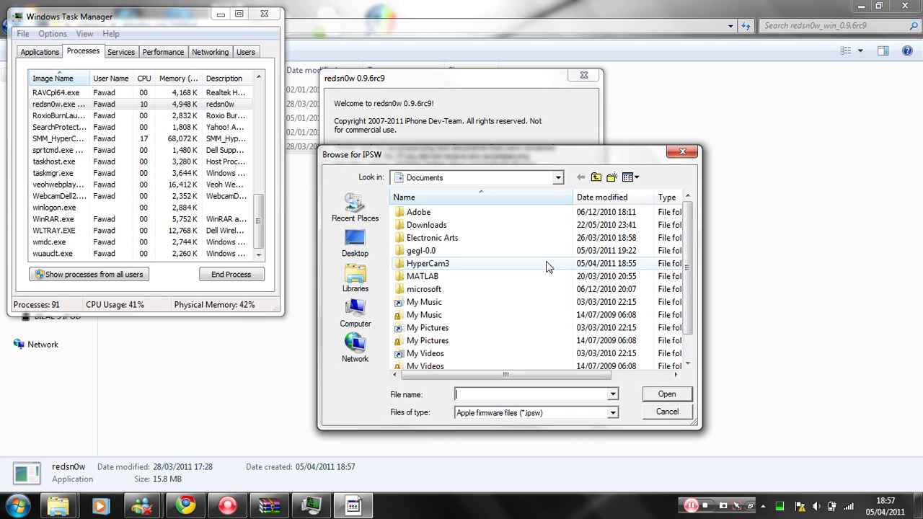
pyautogui.scroll(-1, 547, 265)
pyautogui.scroll(1, 550, 273)
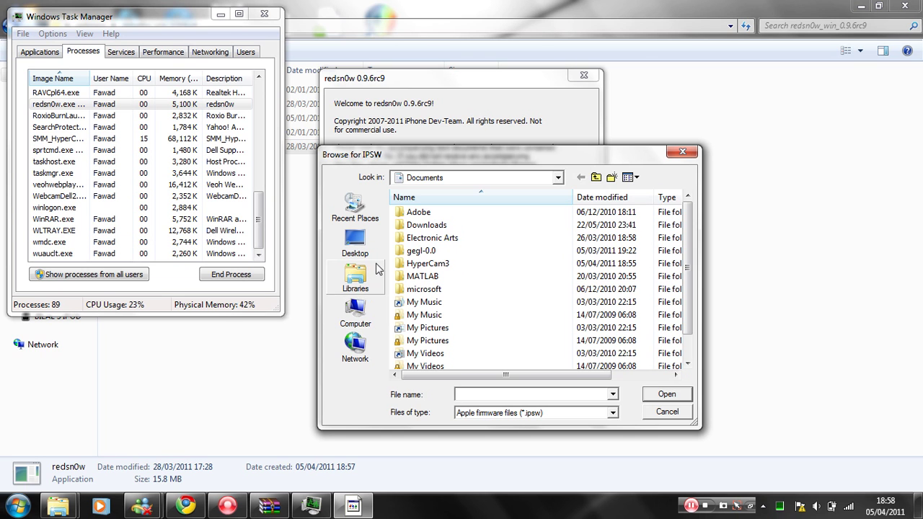
# Look for the firmware file on Local Disk (D:), including its Downloads folder.
pyautogui.click(368, 312)
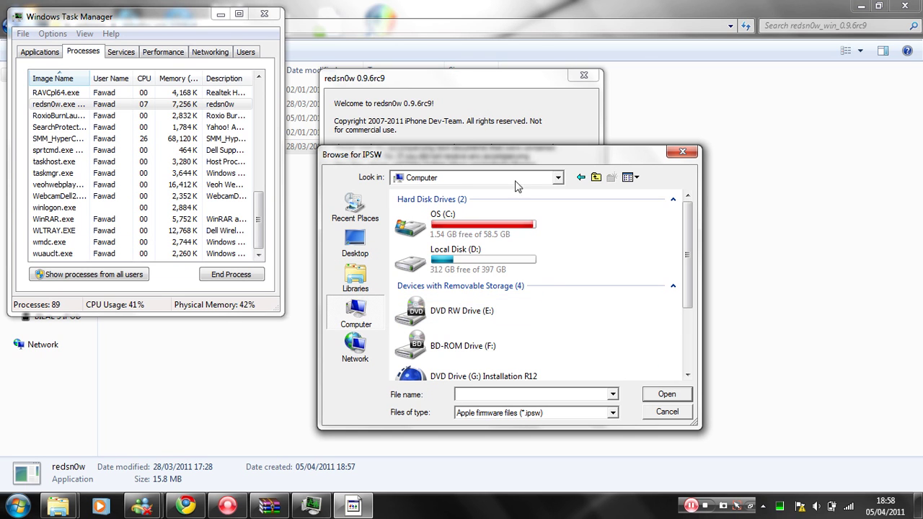
pyautogui.click(486, 177)
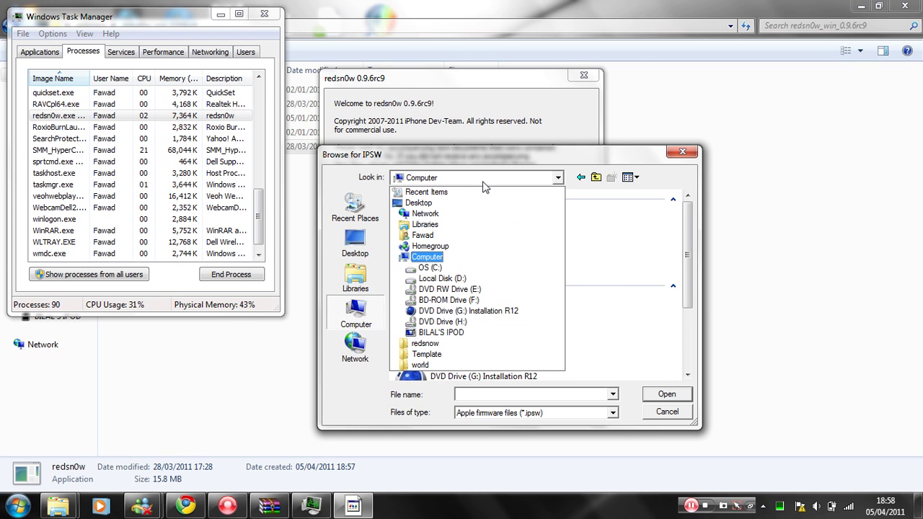
pyautogui.press('Down')
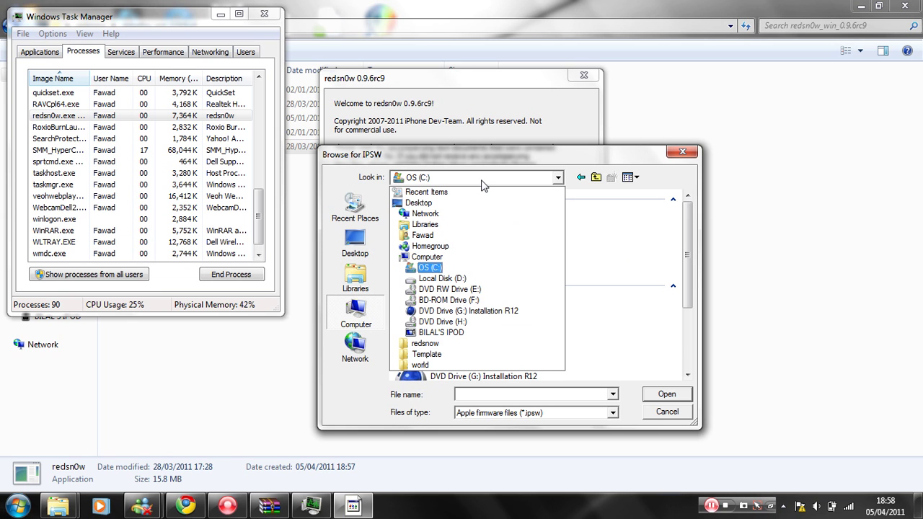
pyautogui.press('Up')
pyautogui.press('Return')
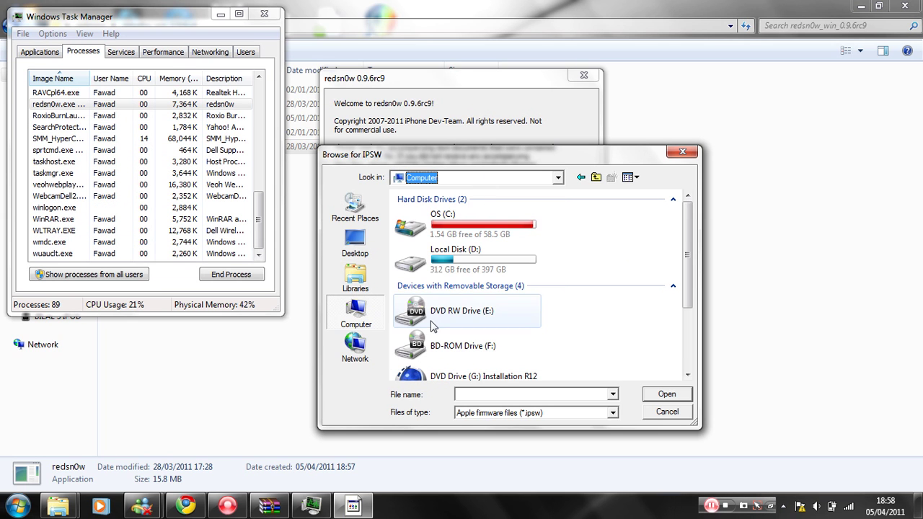
pyautogui.doubleClick(471, 254)
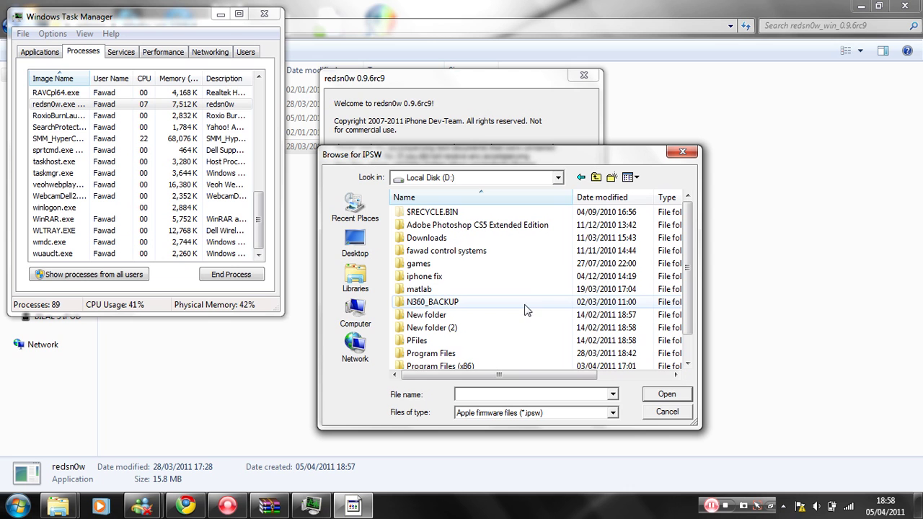
pyautogui.click(516, 242)
pyautogui.doubleClick(516, 243)
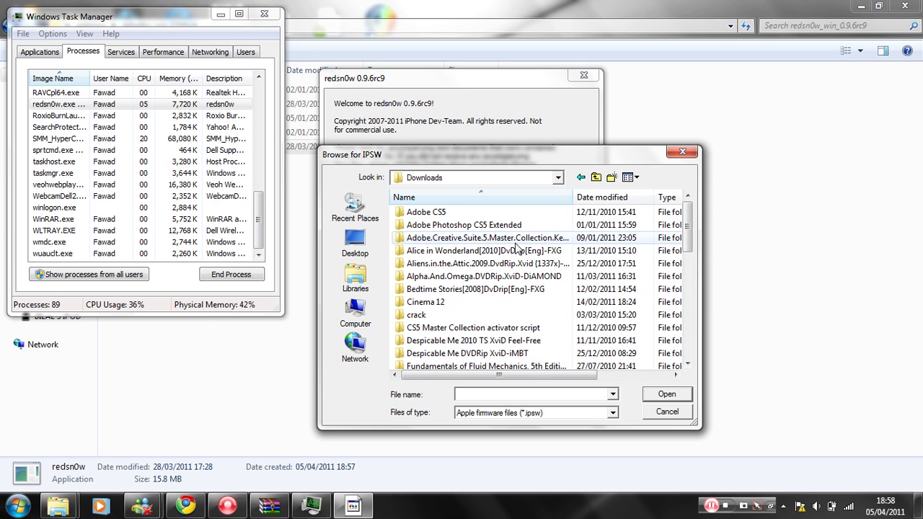
pyautogui.press('BackSpace')
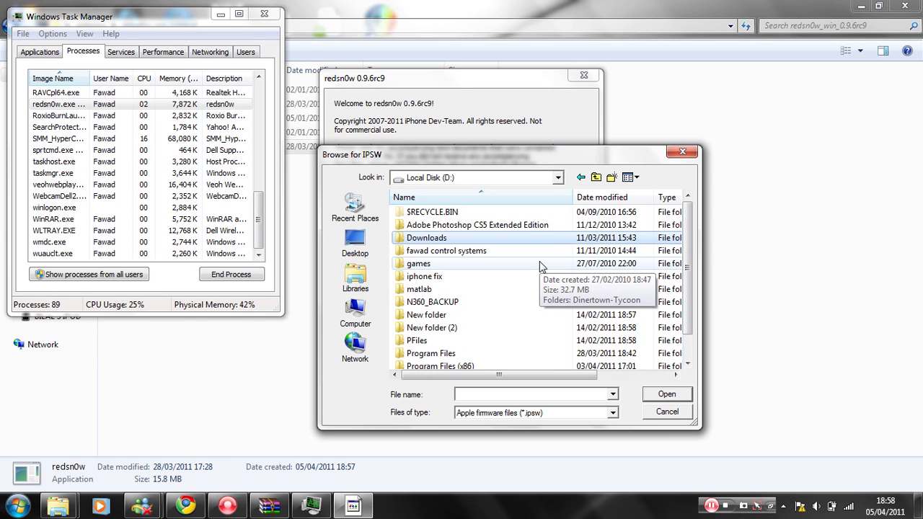
pyautogui.scroll(-1, 540, 264)
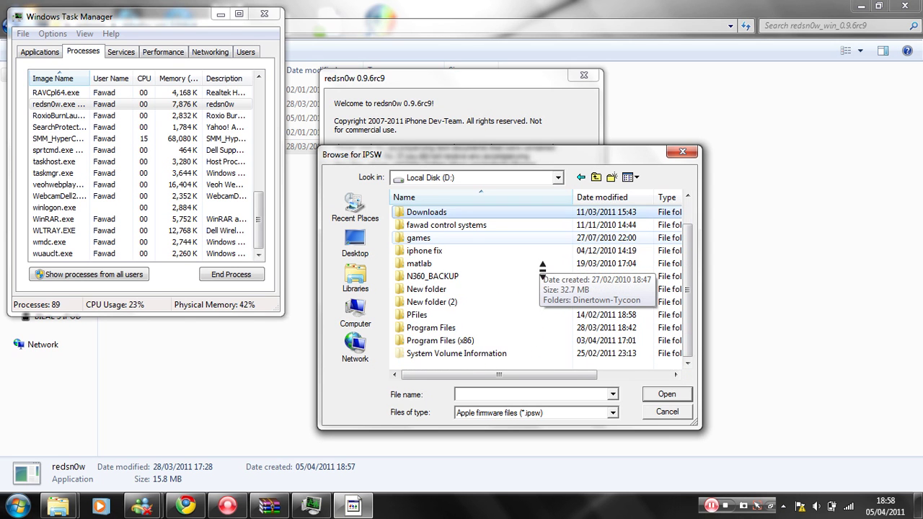
# Check the OS (C:) drive and its Downloads folder for the firmware file.
pyautogui.click(596, 177)
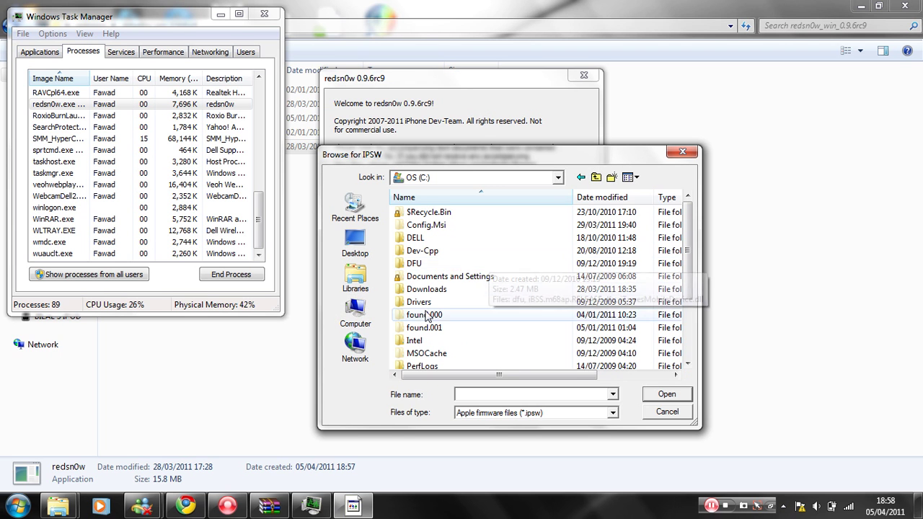
pyautogui.doubleClick(433, 289)
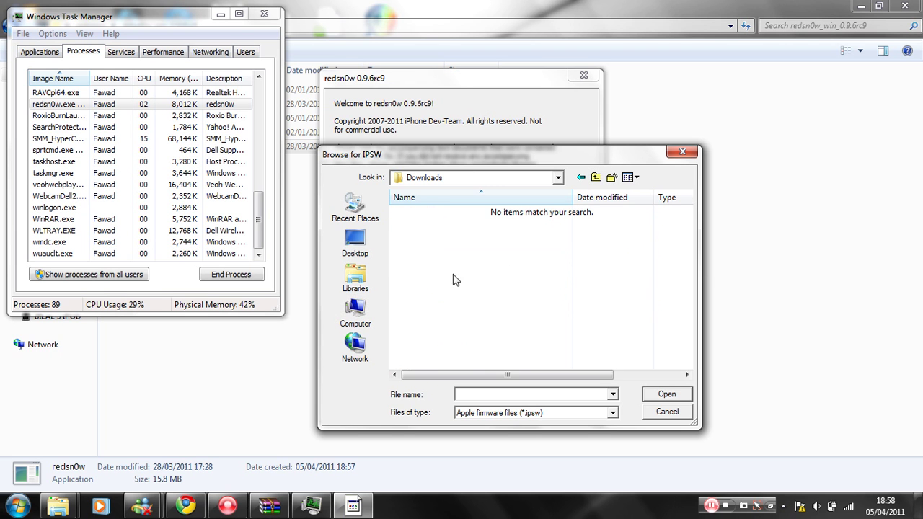
pyautogui.click(596, 177)
pyautogui.scroll(-3, 564, 223)
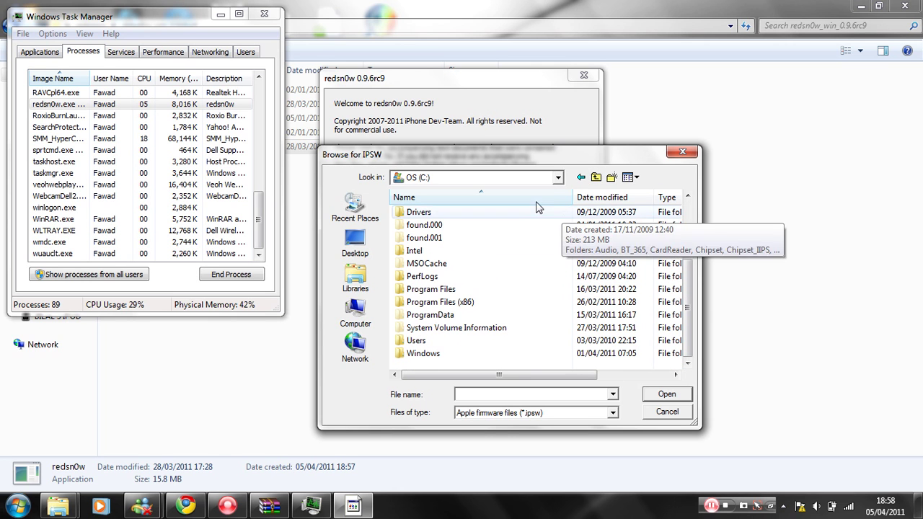
# Load iPod3,1_4.3.1_8G4_Restore as the IPSW from the Downloads folder inside the user's personal folder.
pyautogui.click(354, 245)
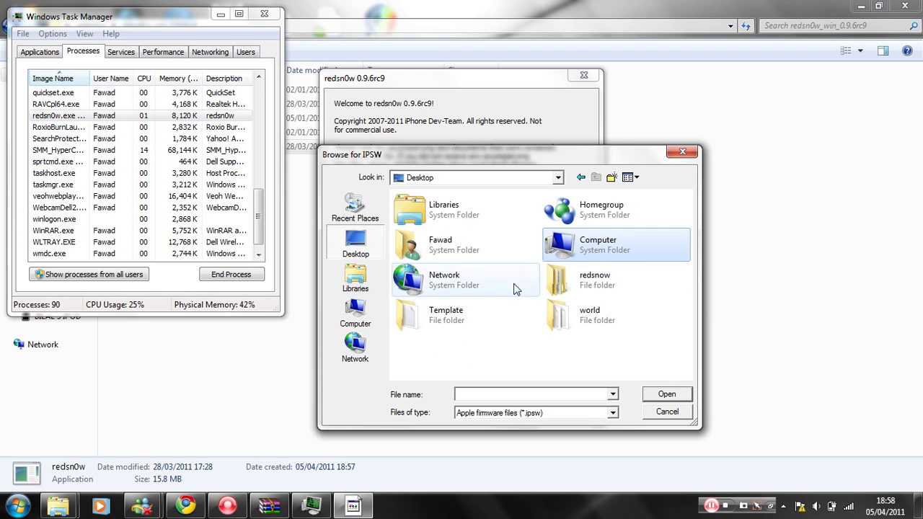
pyautogui.doubleClick(497, 249)
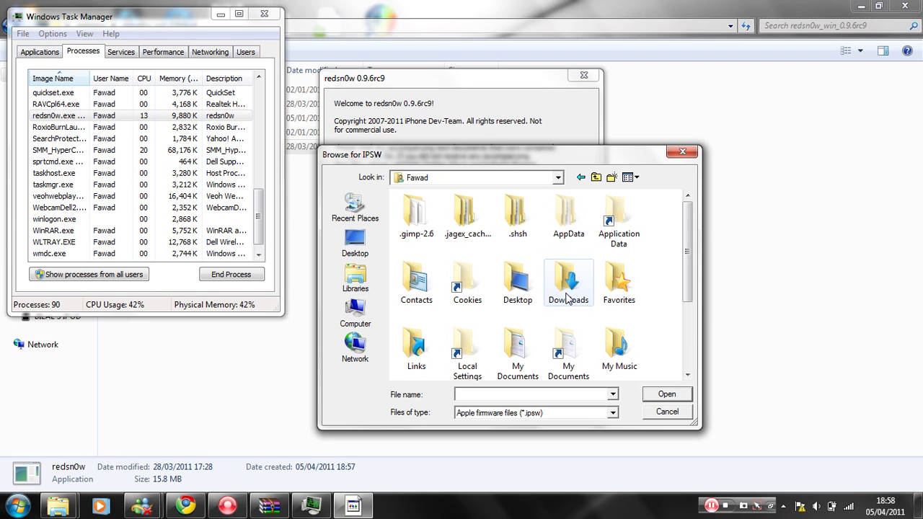
pyautogui.click(567, 292)
pyautogui.doubleClick(566, 293)
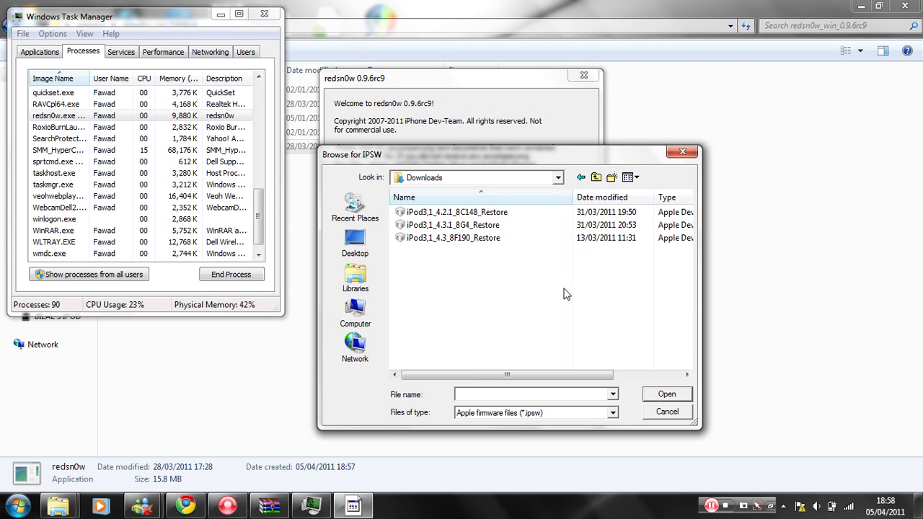
pyautogui.click(513, 227)
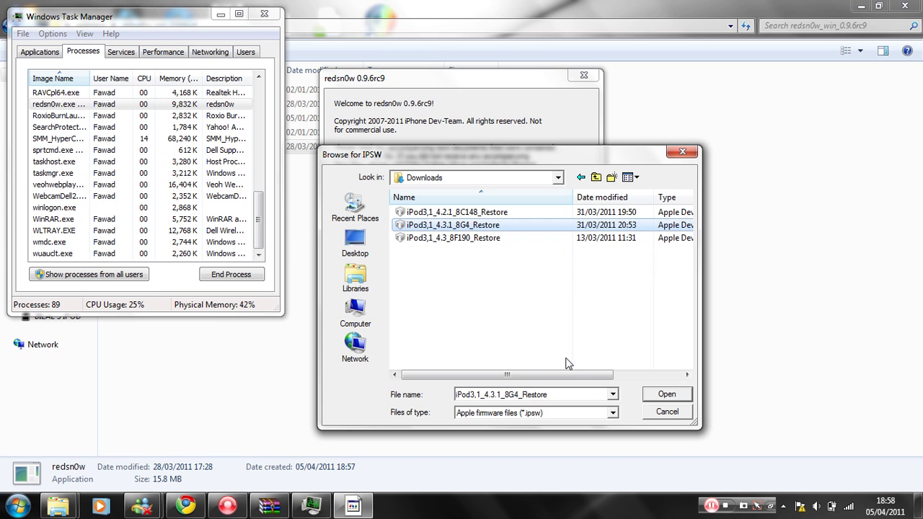
pyautogui.click(667, 395)
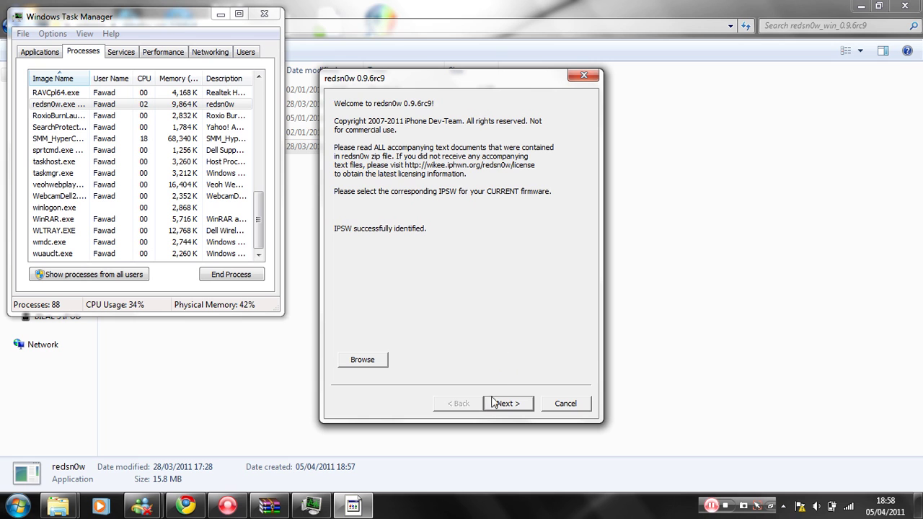
# Turn off Enable battery percentage, leave Install Cydia selected, and run the jailbreak with the device off and plugged in.
pyautogui.click(497, 406)
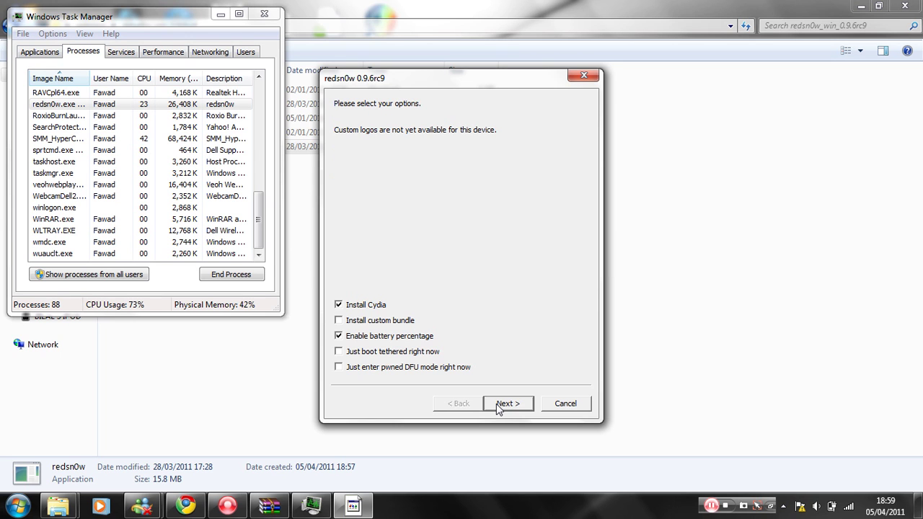
pyautogui.click(384, 339)
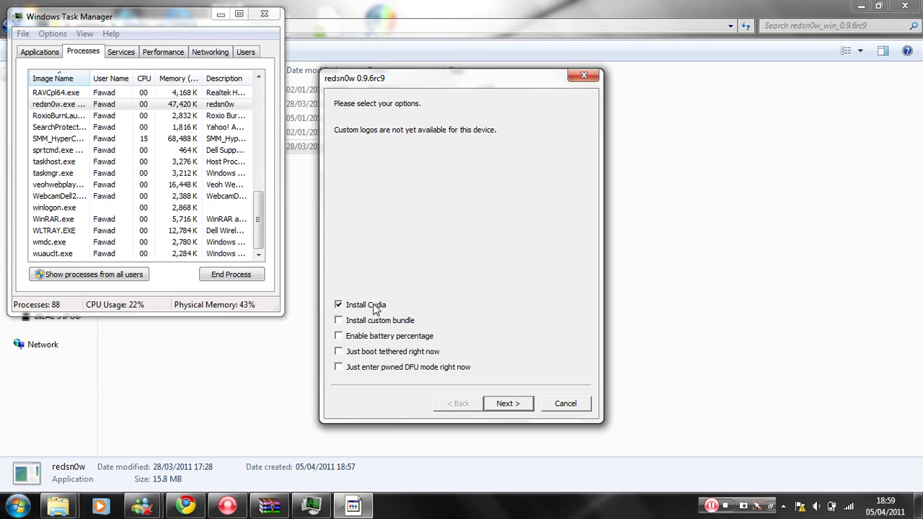
pyautogui.click(500, 402)
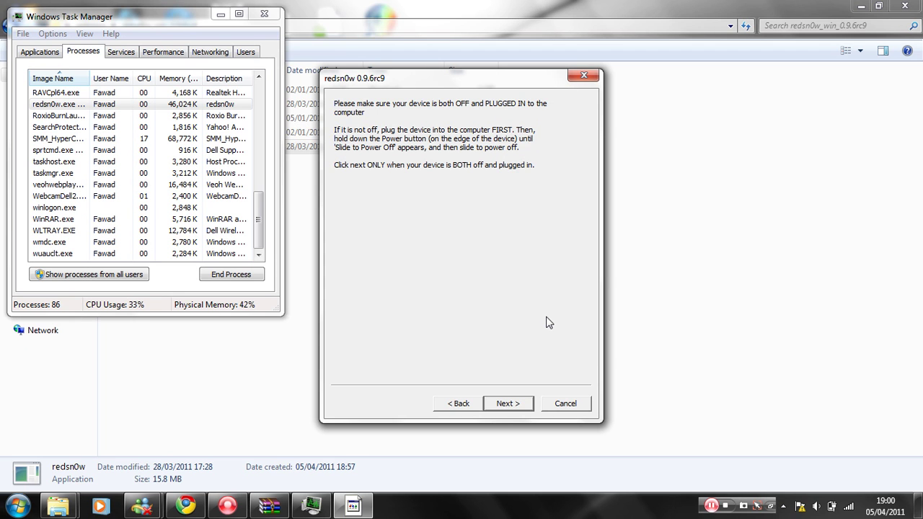
pyautogui.press('Return')
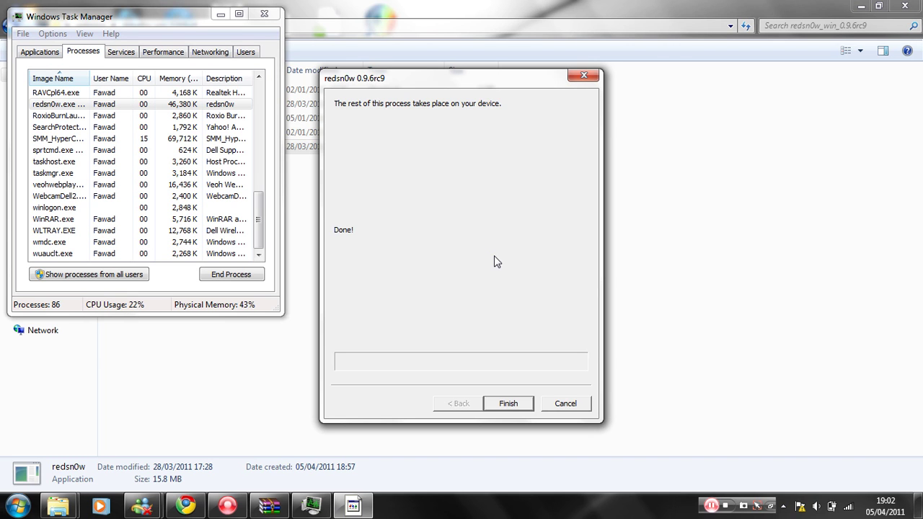
# Finish the redsn0w wizard and close Task Manager, the extracted folder's window and the iPod's AutoPlay window.
pyautogui.press('Return')
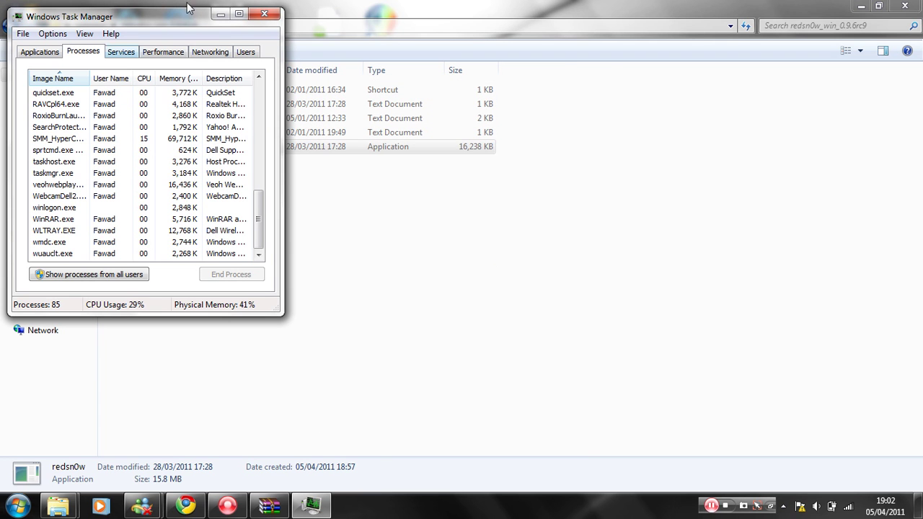
pyautogui.click(276, 16)
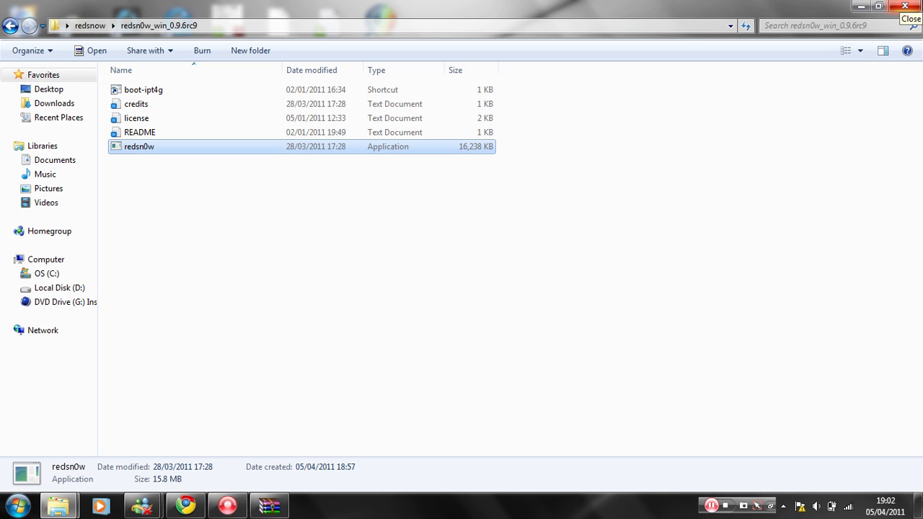
pyautogui.click(905, 7)
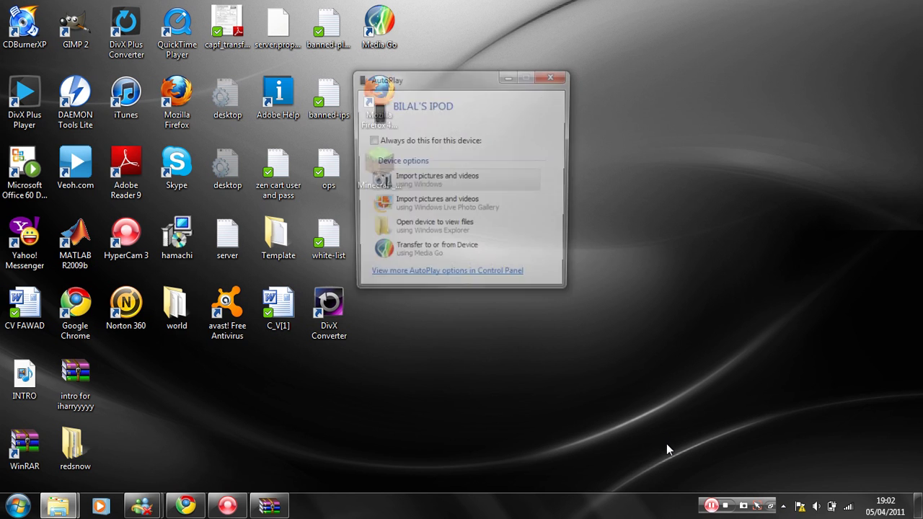
pyautogui.click(562, 79)
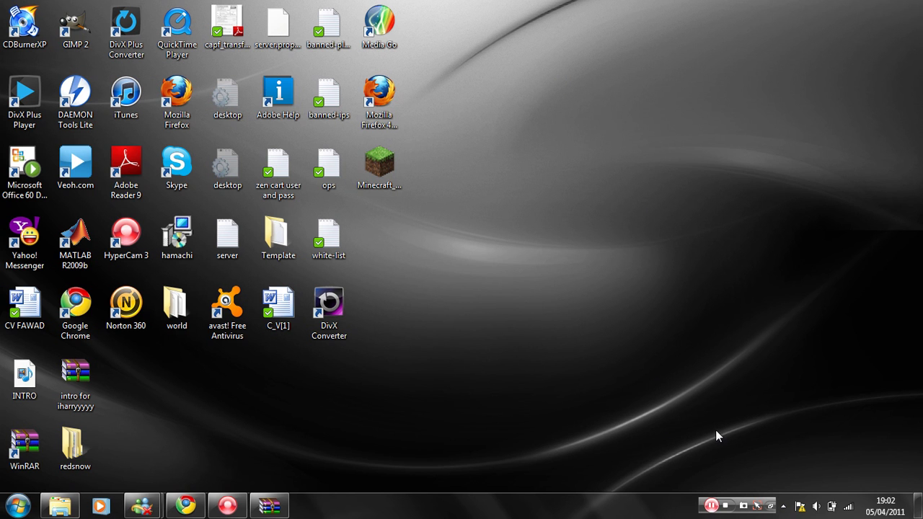